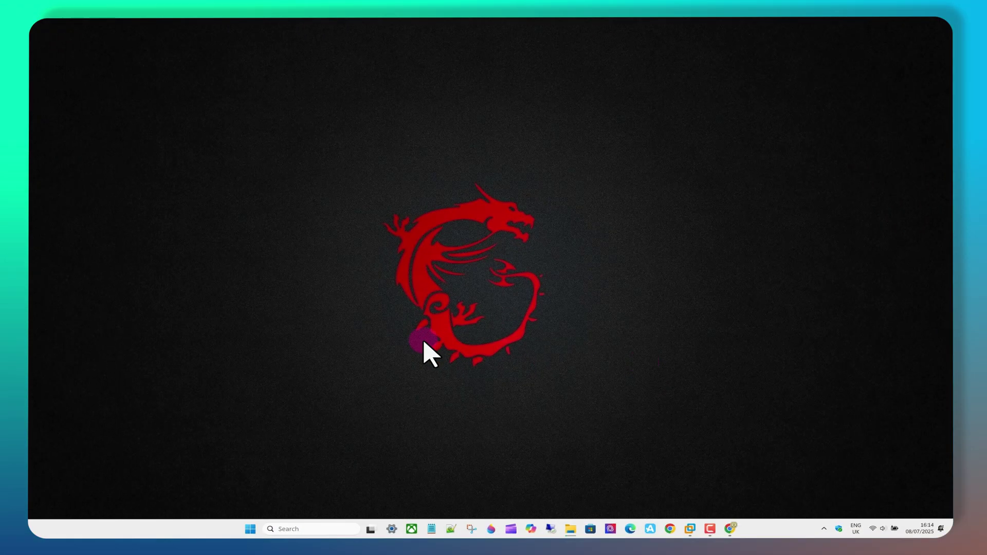
Restore the Chrome window and search Google for 'download windows 10 iso'.
{"action": "left_click", "coordinate": [730, 529]}
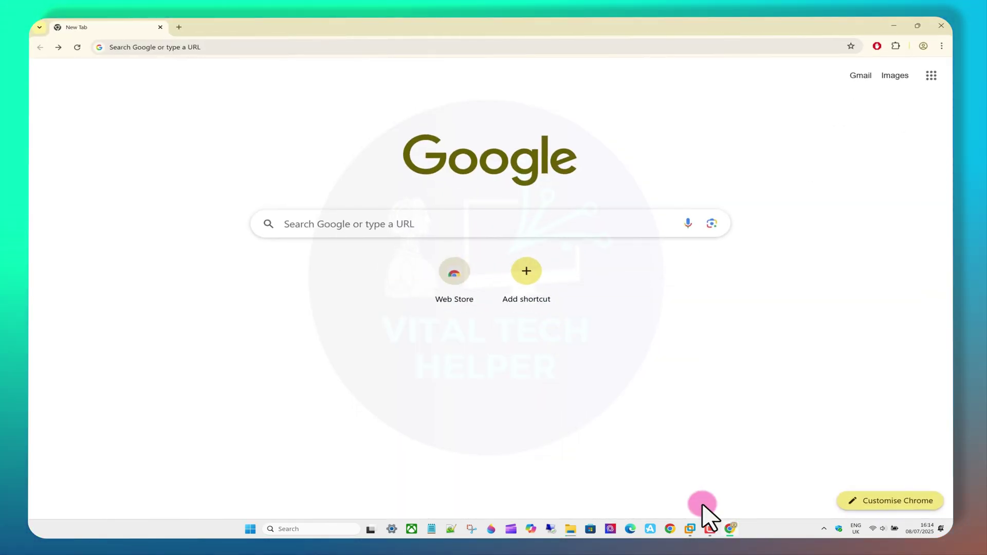
{"action": "left_click", "coordinate": [249, 48]}
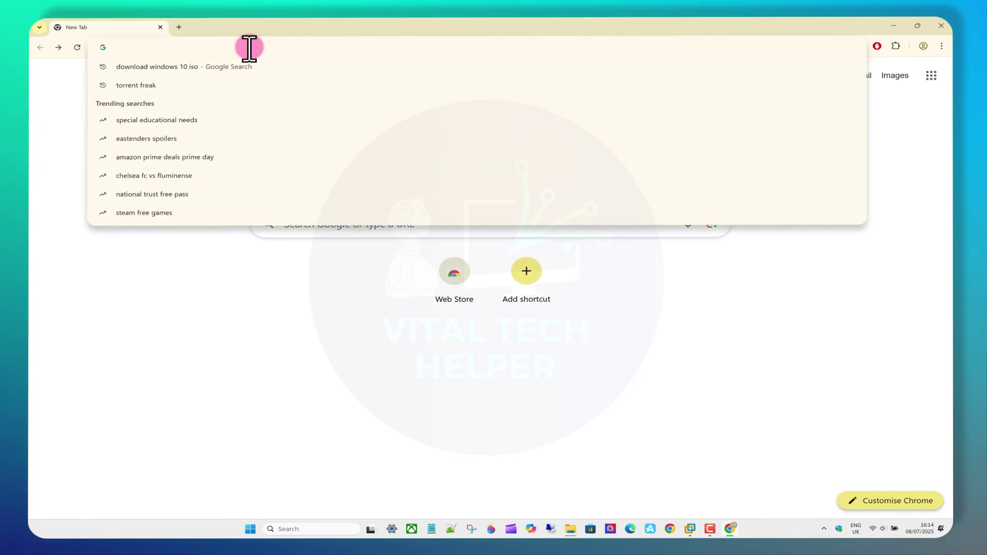
{"action": "type", "text": "down"}
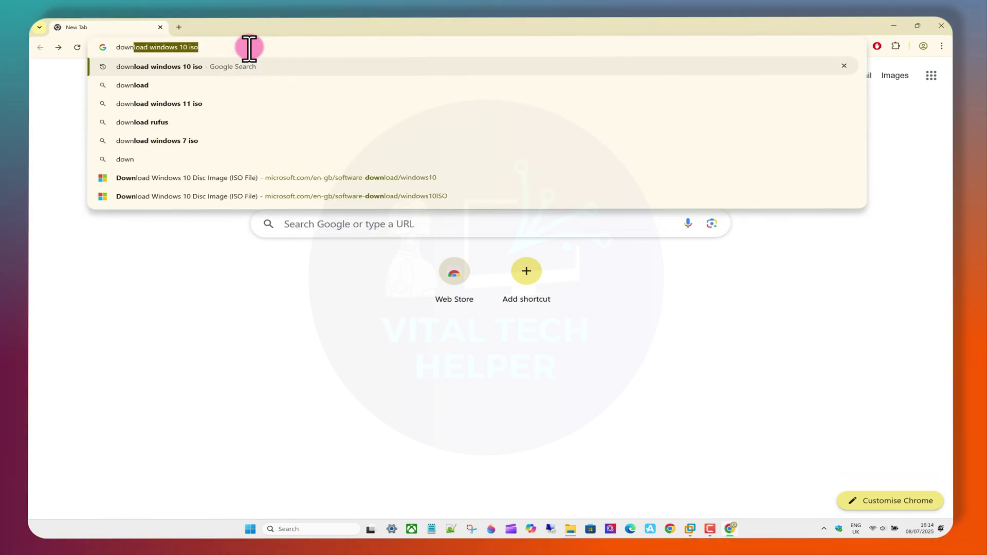
{"action": "type", "text": "l"}
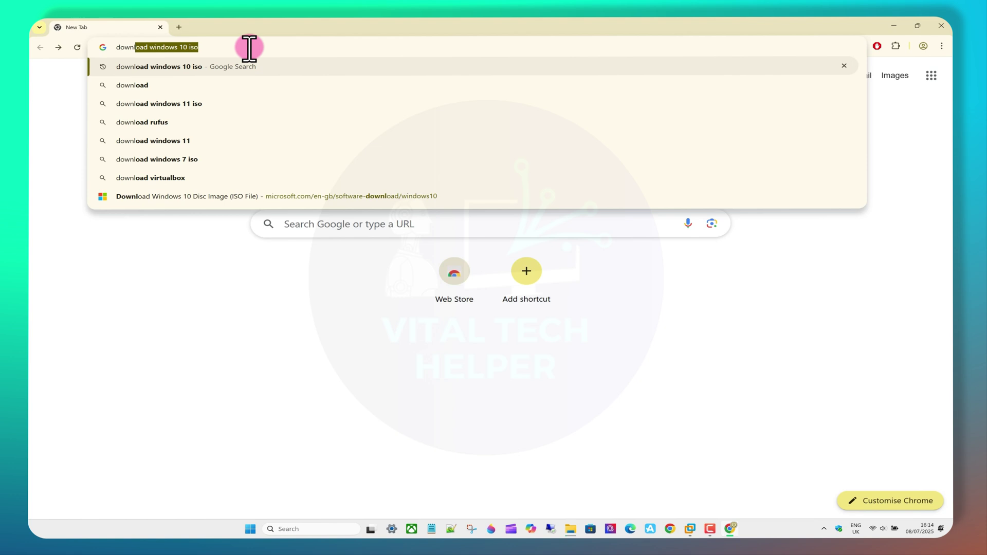
{"action": "key", "text": "Return"}
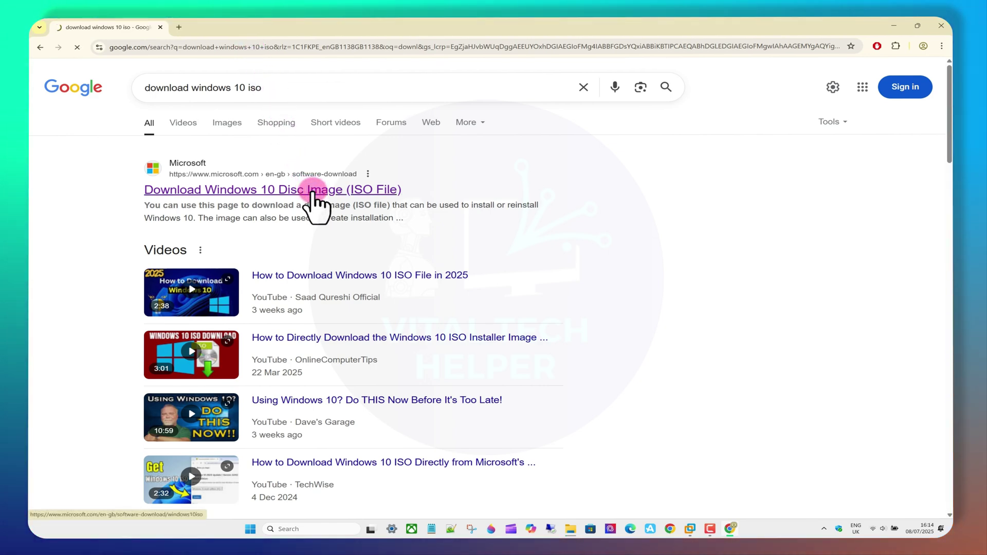
Open Microsoft's Windows 10 Disc Image result, dismiss the Copilot banner, and browse the page.
{"action": "left_click", "coordinate": [315, 201]}
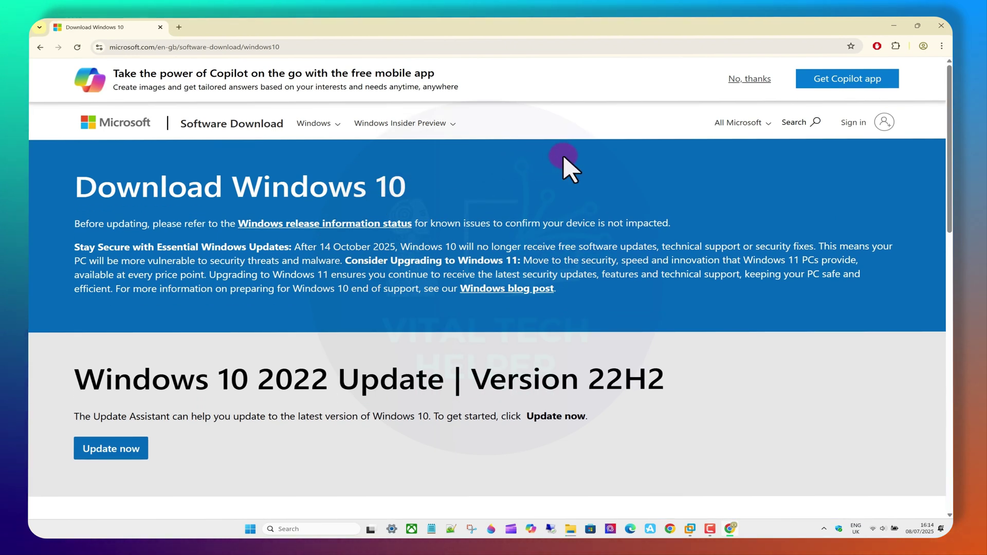
{"action": "left_click", "coordinate": [740, 80]}
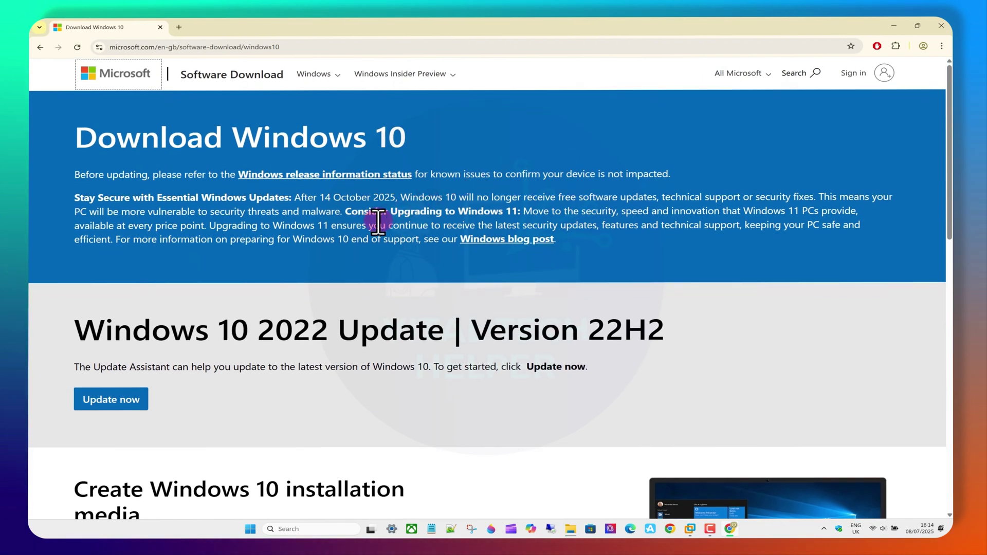
{"action": "scroll", "coordinate": [375, 223], "scroll_direction": "down", "scroll_amount": 2}
{"action": "scroll", "coordinate": [378, 226], "scroll_direction": "down", "scroll_amount": 1}
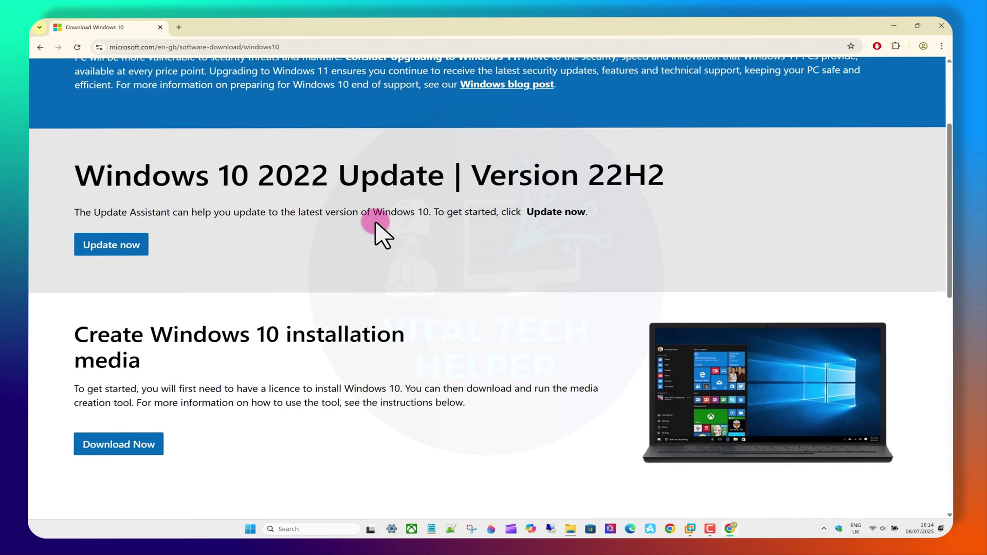
{"action": "scroll", "coordinate": [377, 226], "scroll_direction": "down", "scroll_amount": 2}
{"action": "scroll", "coordinate": [377, 226], "scroll_direction": "down", "scroll_amount": 1}
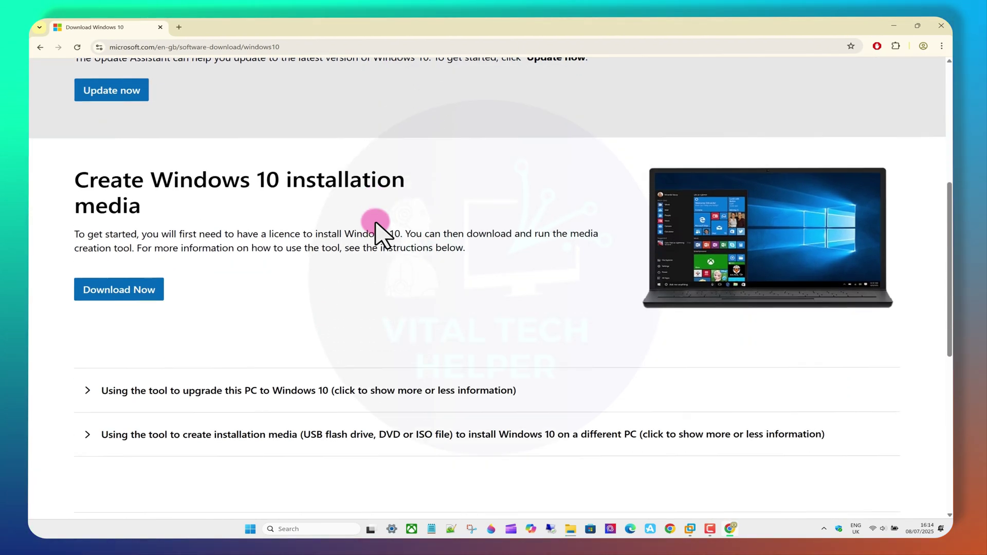
{"action": "scroll", "coordinate": [378, 227], "scroll_direction": "down", "scroll_amount": 3}
{"action": "scroll", "coordinate": [377, 228], "scroll_direction": "down", "scroll_amount": 1}
{"action": "scroll", "coordinate": [380, 231], "scroll_direction": "down", "scroll_amount": 3}
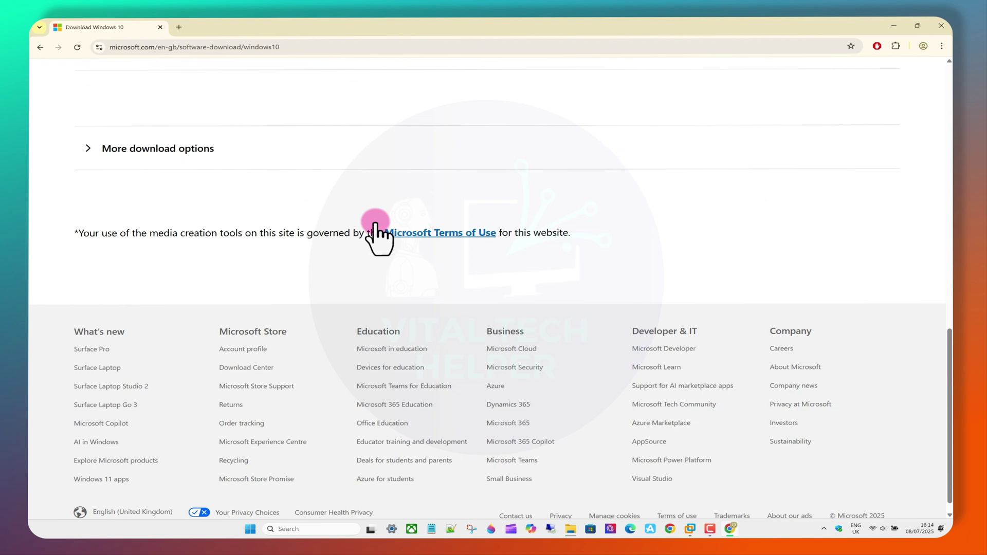
{"action": "scroll", "coordinate": [379, 232], "scroll_direction": "up", "scroll_amount": 2}
{"action": "scroll", "coordinate": [375, 226], "scroll_direction": "up", "scroll_amount": 5}
{"action": "scroll", "coordinate": [376, 226], "scroll_direction": "up", "scroll_amount": 4}
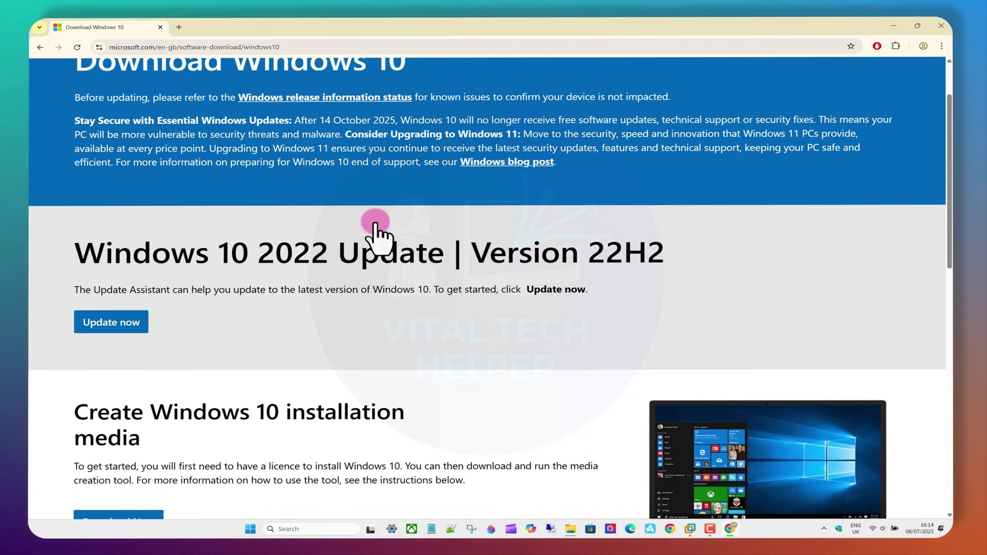
{"action": "scroll", "coordinate": [374, 226], "scroll_direction": "up", "scroll_amount": 2}
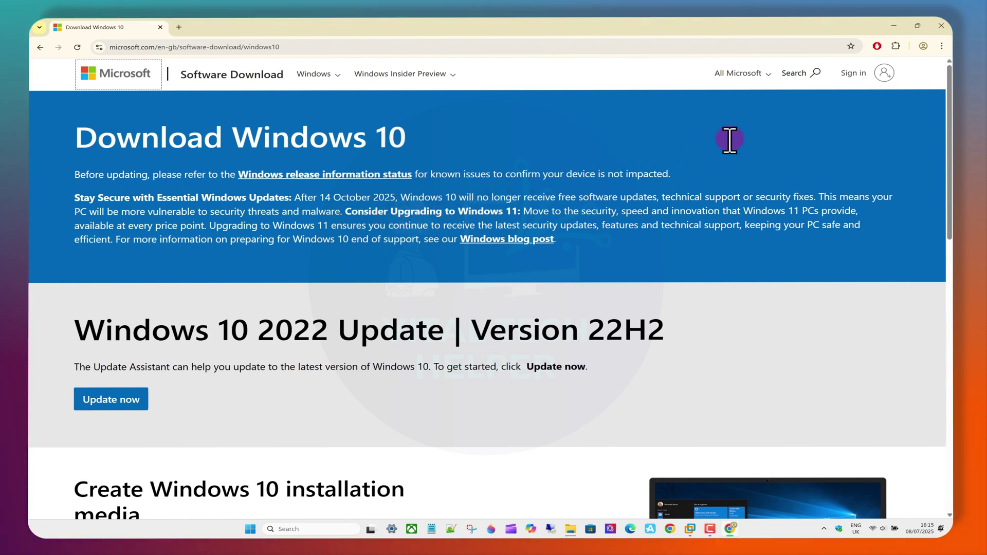
Inspect the page in DevTools and show the More tools list from its three-dot menu.
{"action": "right_click", "coordinate": [564, 299]}
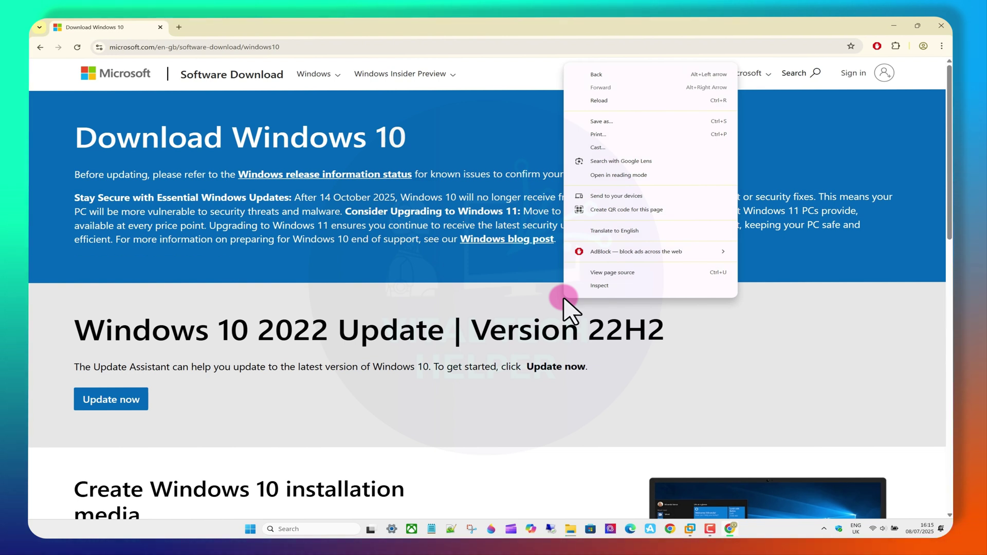
{"action": "left_click", "coordinate": [601, 285]}
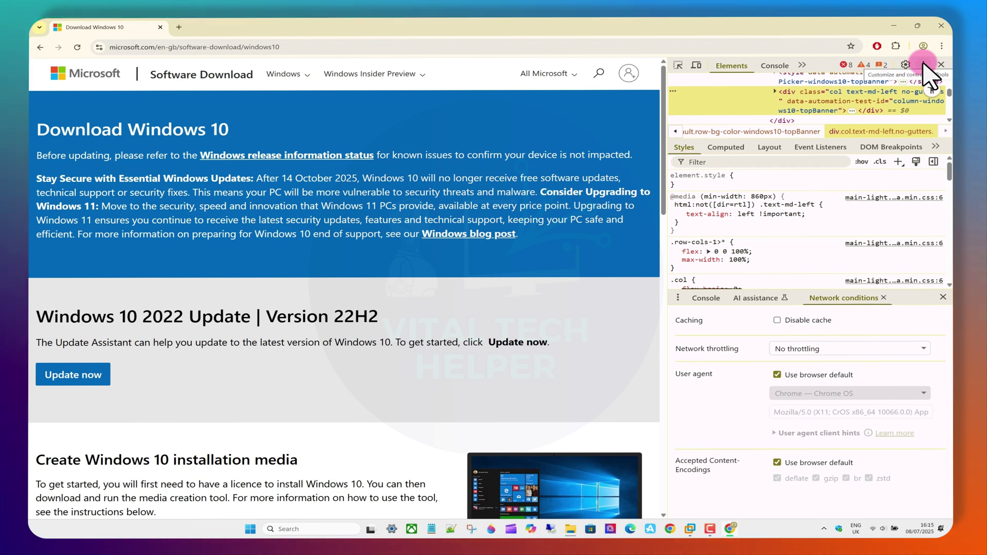
{"action": "left_click", "coordinate": [923, 64]}
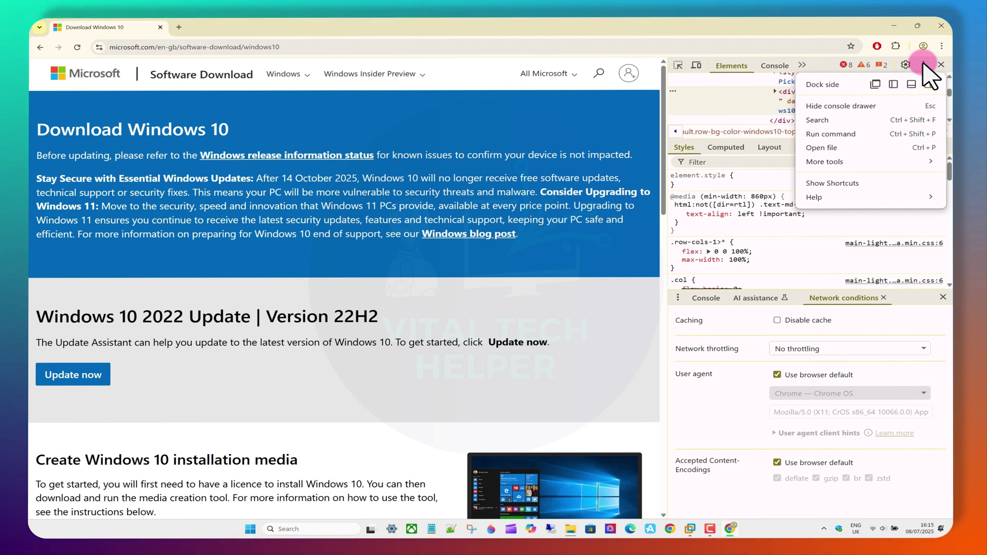
{"action": "left_click", "coordinate": [858, 162]}
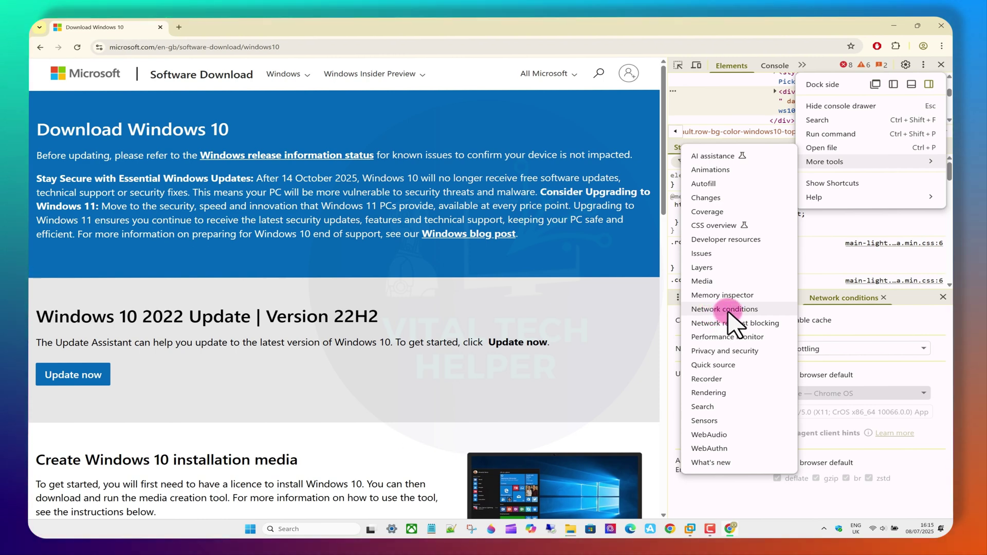
In Network conditions, replace the browser-default user agent with 'Chrome — Chrome OS'.
{"action": "left_click", "coordinate": [745, 310]}
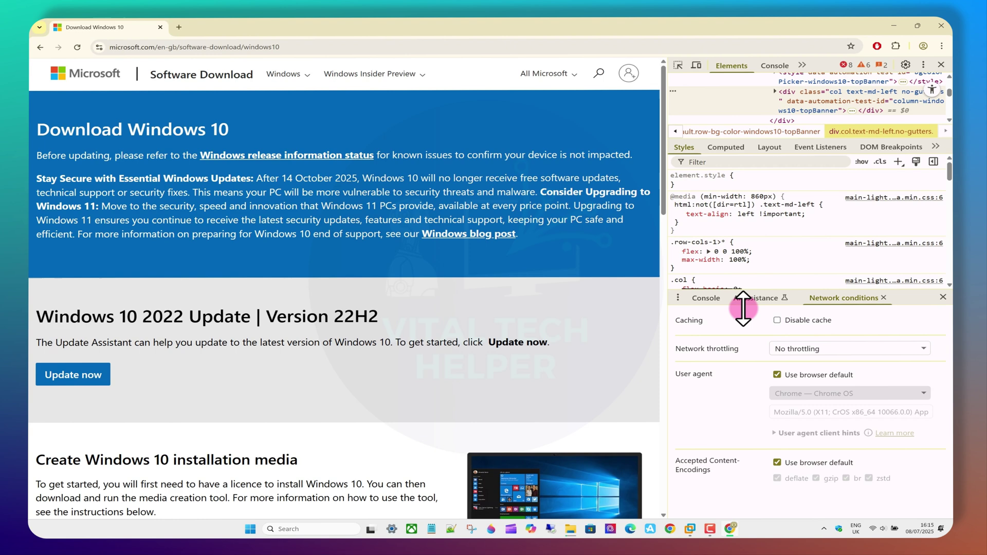
{"action": "left_click_drag", "start_coordinate": [902, 292], "coordinate": [898, 321]}
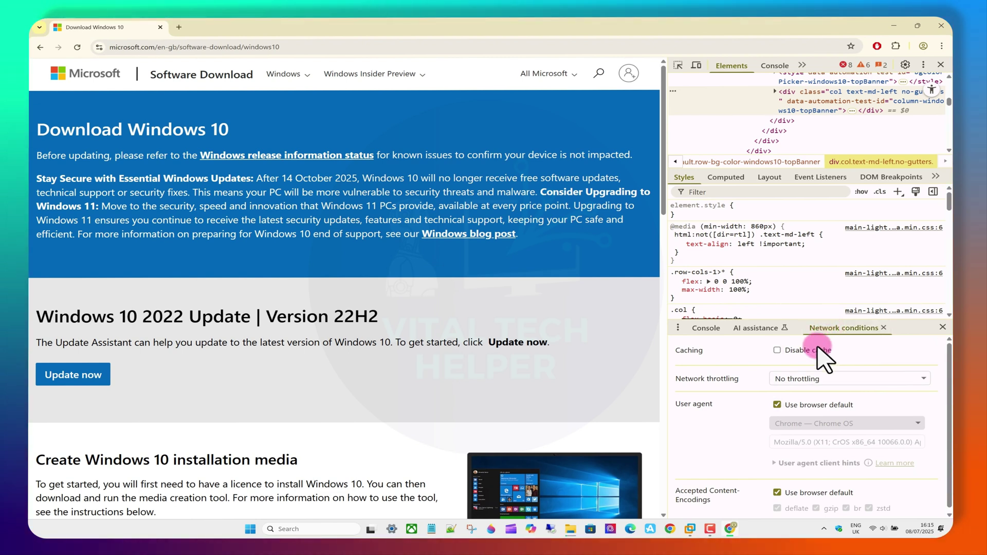
{"action": "left_click", "coordinate": [776, 405]}
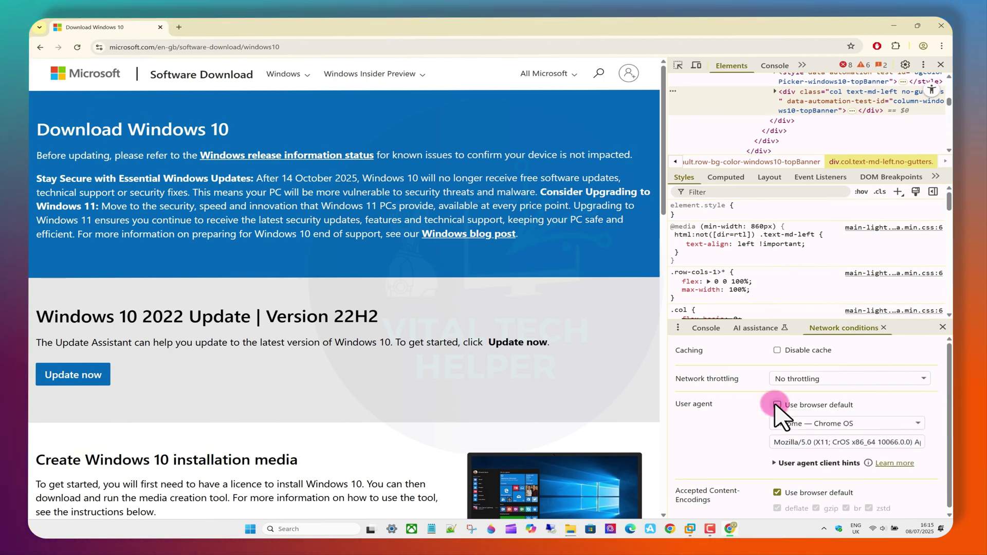
{"action": "left_click", "coordinate": [918, 423]}
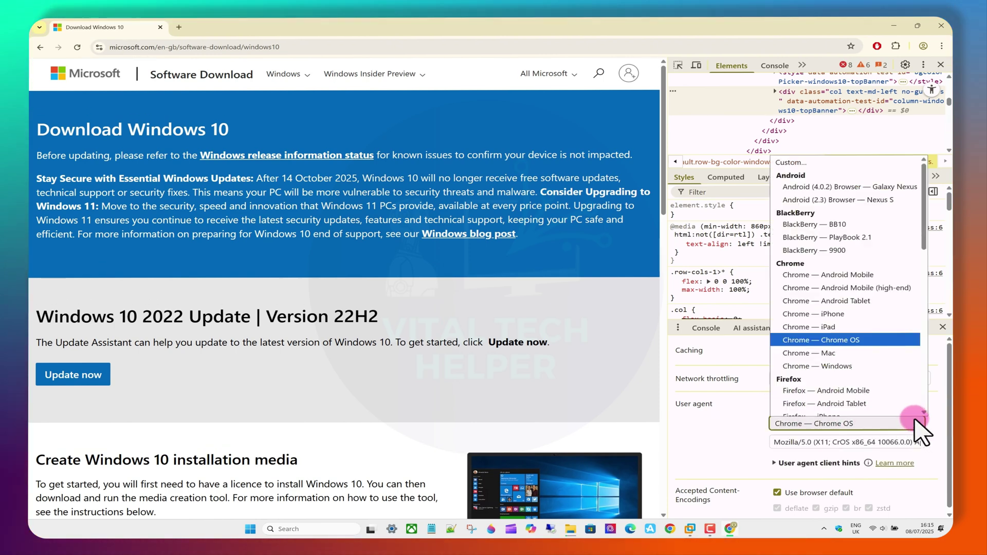
{"action": "left_click", "coordinate": [855, 334]}
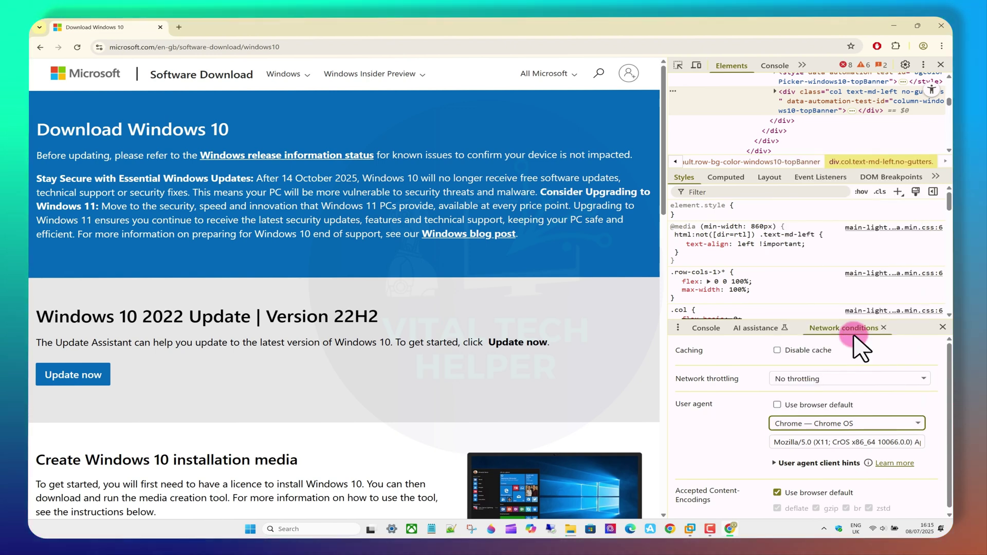
Reload the page, then select and confirm the 'Windows 10 (multi-edition ISO)' edition.
{"action": "left_click", "coordinate": [78, 48]}
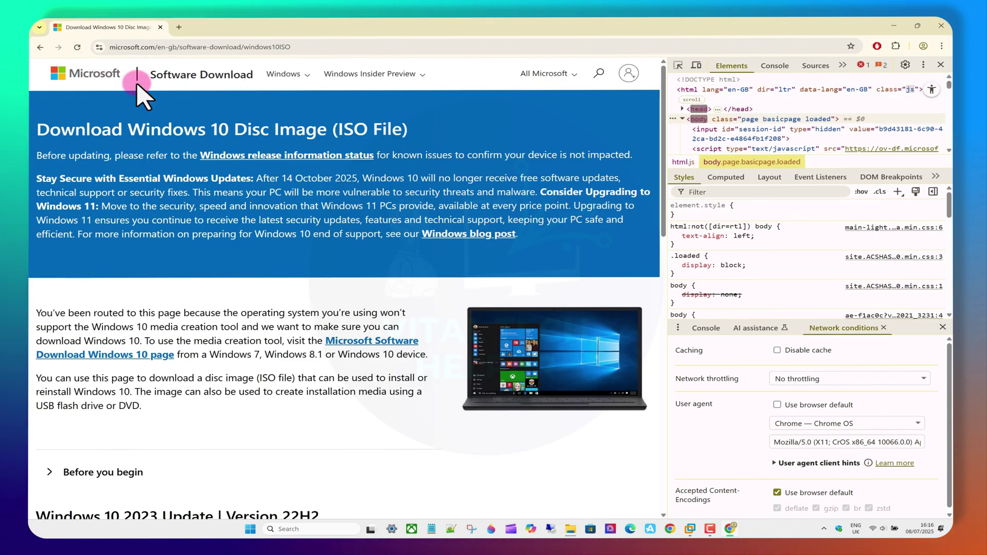
{"action": "scroll", "coordinate": [441, 279], "scroll_direction": "down", "scroll_amount": 3}
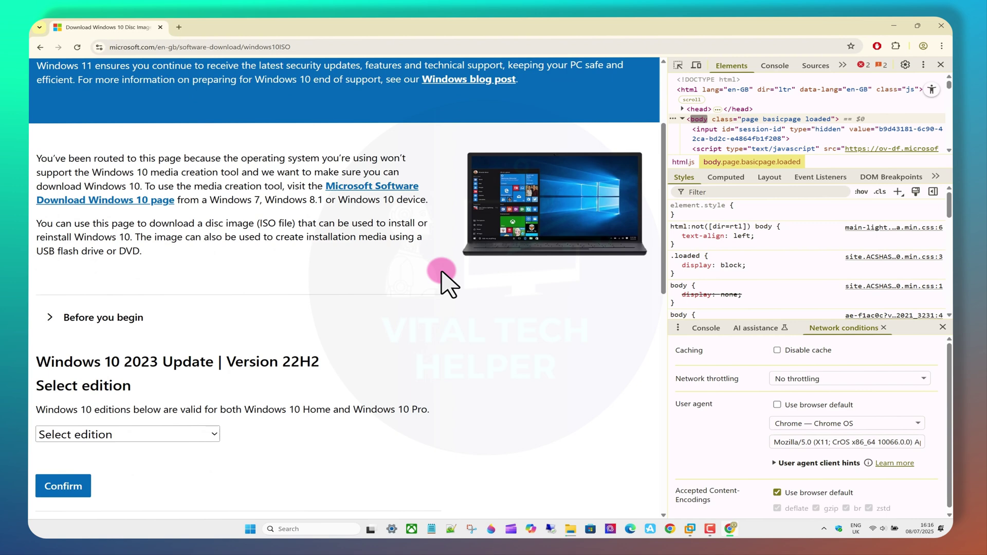
{"action": "scroll", "coordinate": [440, 280], "scroll_direction": "down", "scroll_amount": 2}
{"action": "scroll", "coordinate": [442, 282], "scroll_direction": "down", "scroll_amount": 1}
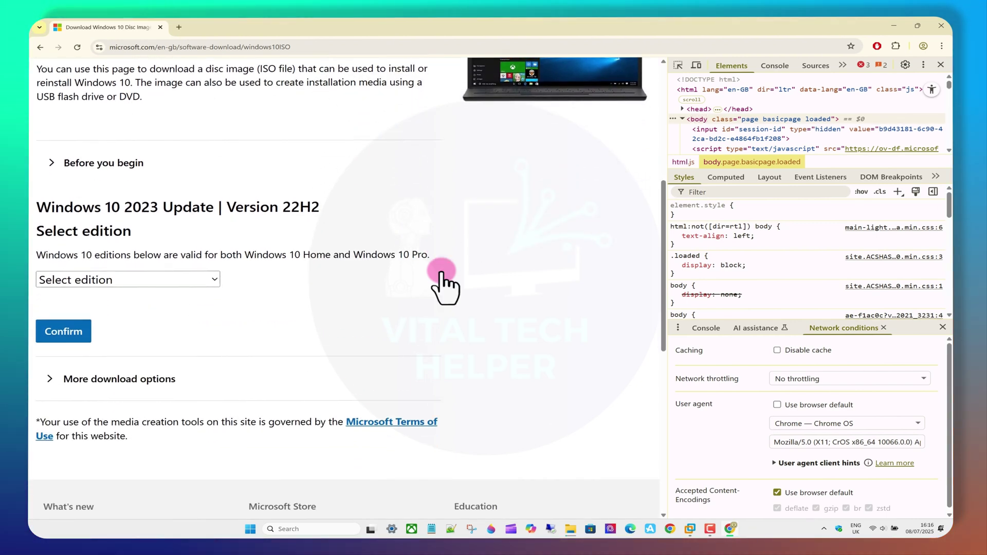
{"action": "left_click", "coordinate": [215, 280]}
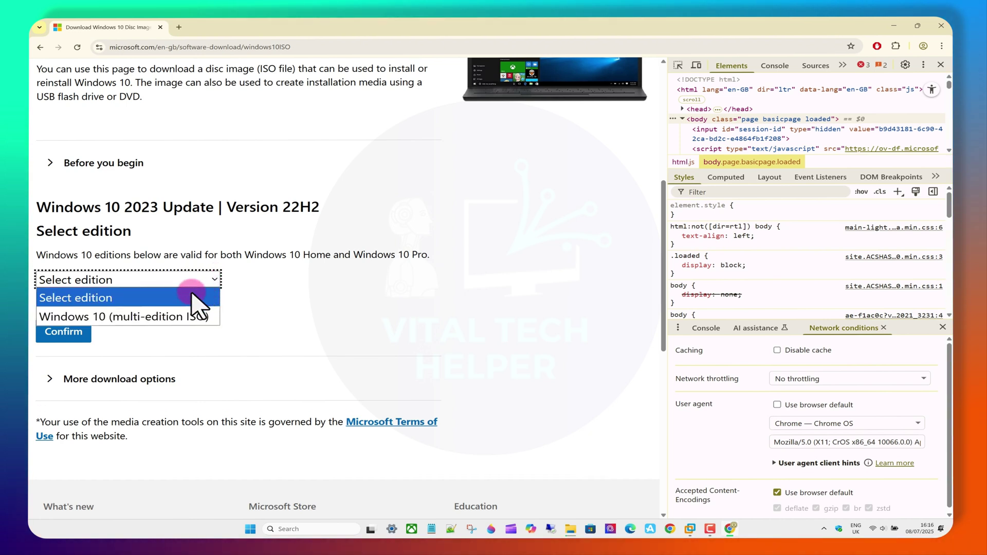
{"action": "left_click", "coordinate": [159, 319]}
{"action": "scroll", "coordinate": [431, 282], "scroll_direction": "down", "scroll_amount": 1}
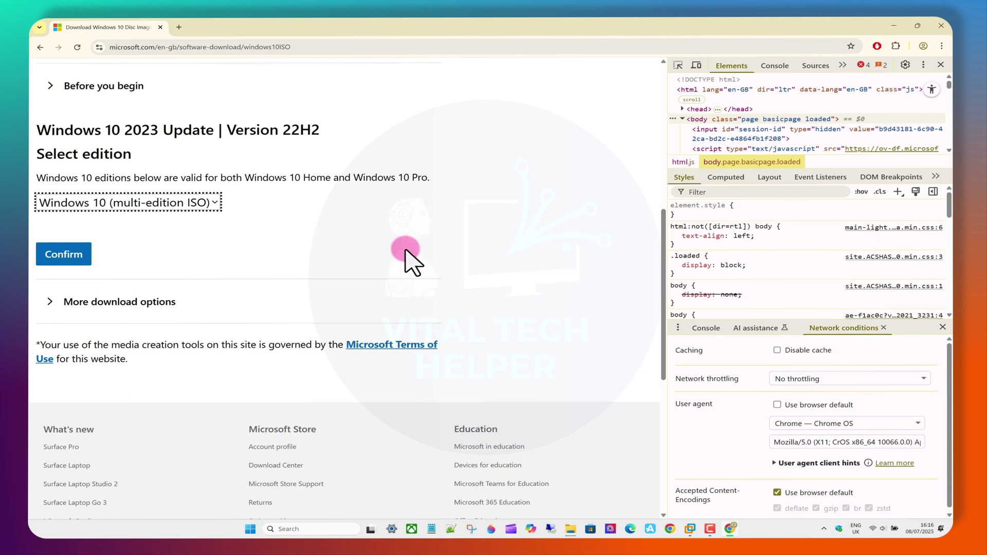
{"action": "left_click", "coordinate": [64, 255]}
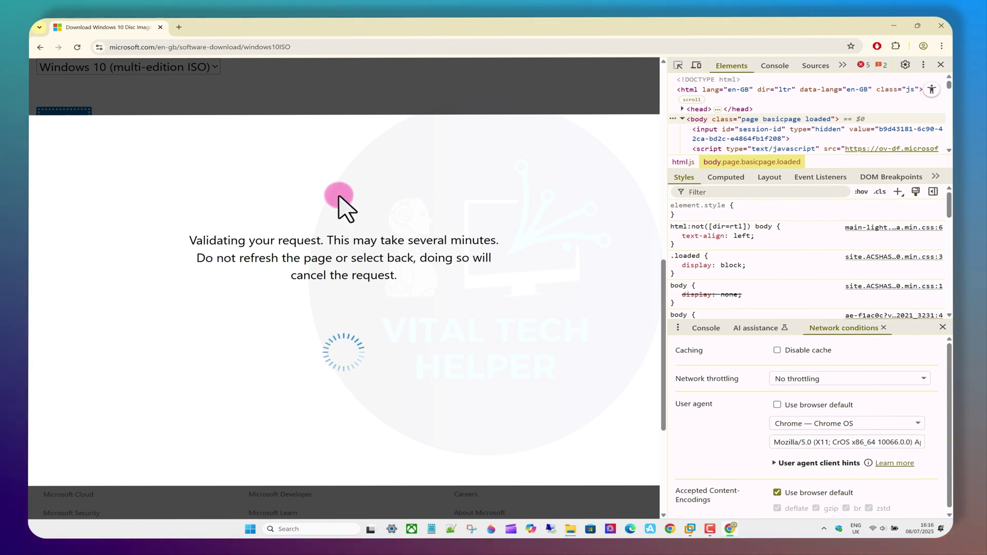
Close DevTools and pick English (United States) as the product language.
{"action": "left_click", "coordinate": [942, 65]}
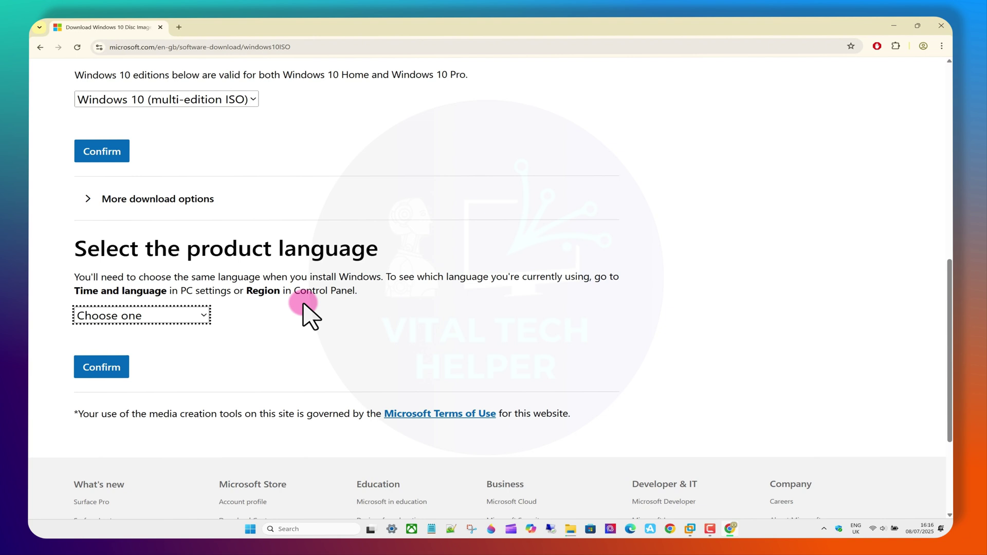
{"action": "left_click", "coordinate": [204, 317]}
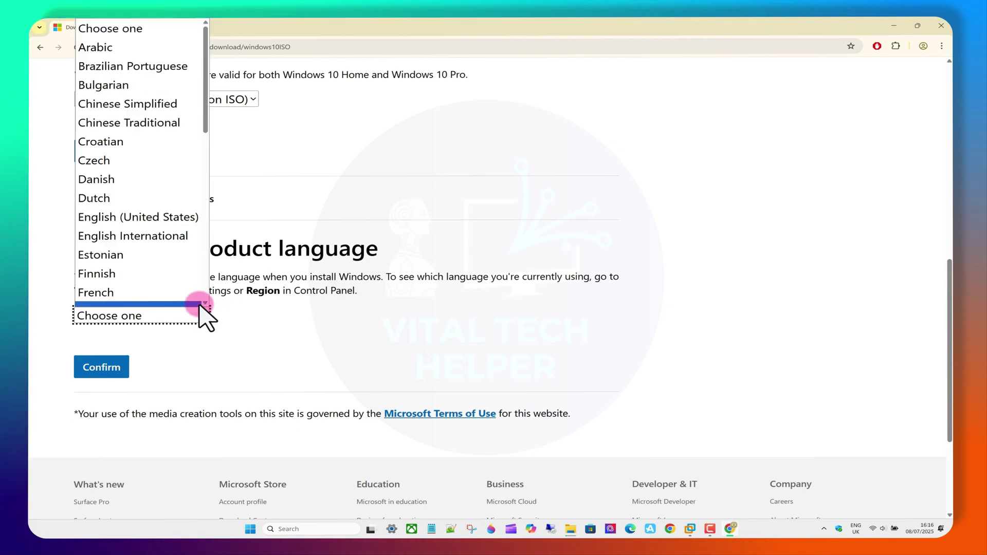
{"action": "scroll", "coordinate": [169, 186], "scroll_direction": "down", "scroll_amount": 1}
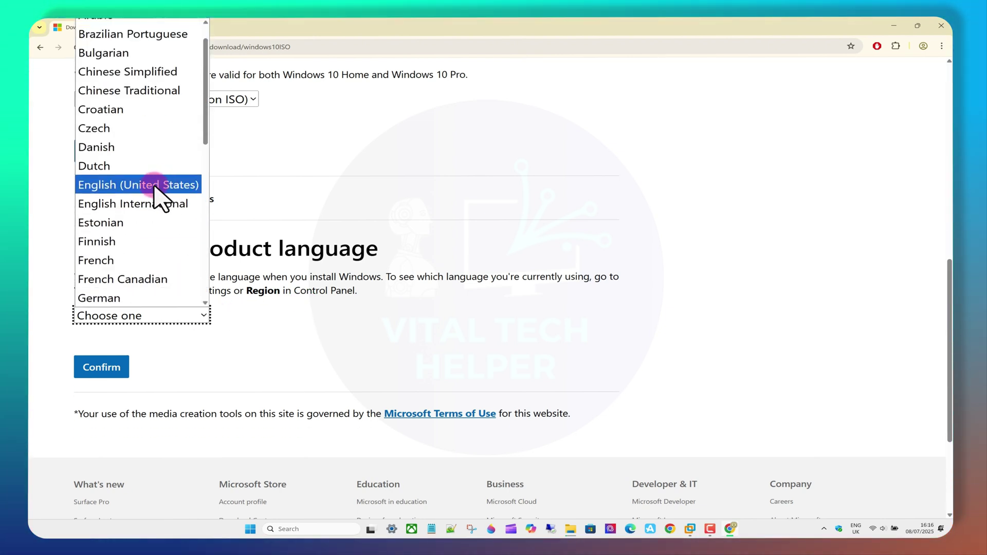
{"action": "left_click", "coordinate": [154, 188]}
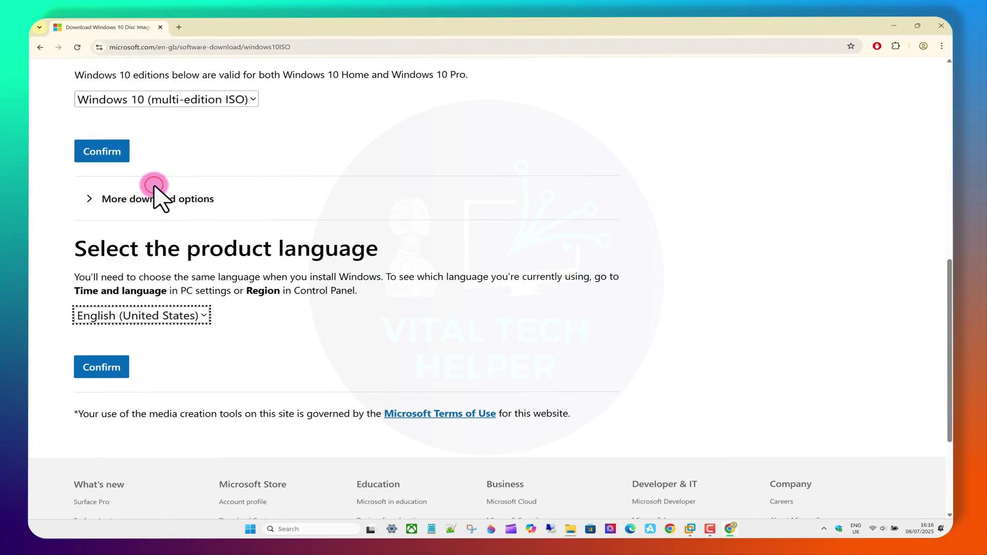
Confirm English (United States), then check the 64-bit ISO download in the Downloads panel.
{"action": "left_click", "coordinate": [101, 367]}
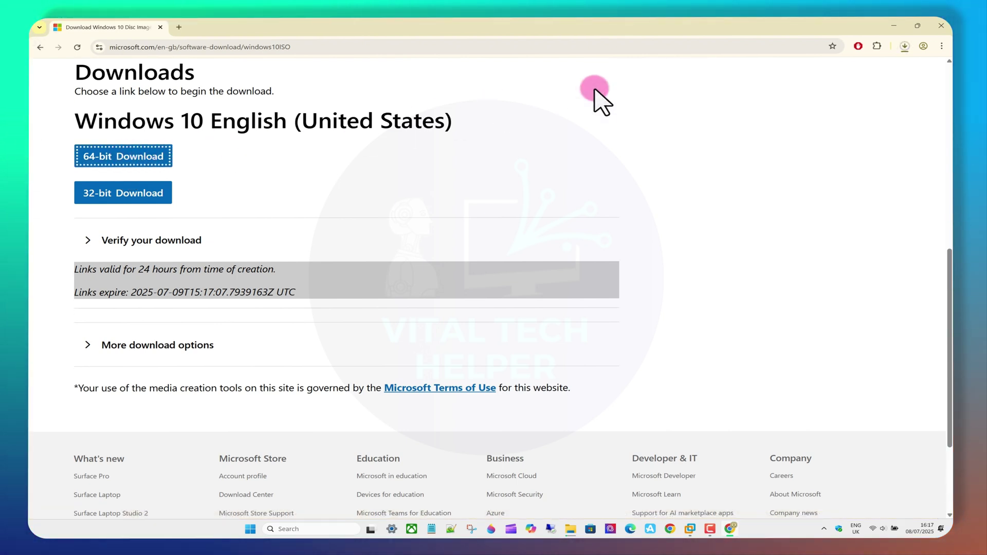
{"action": "left_click", "coordinate": [904, 46]}
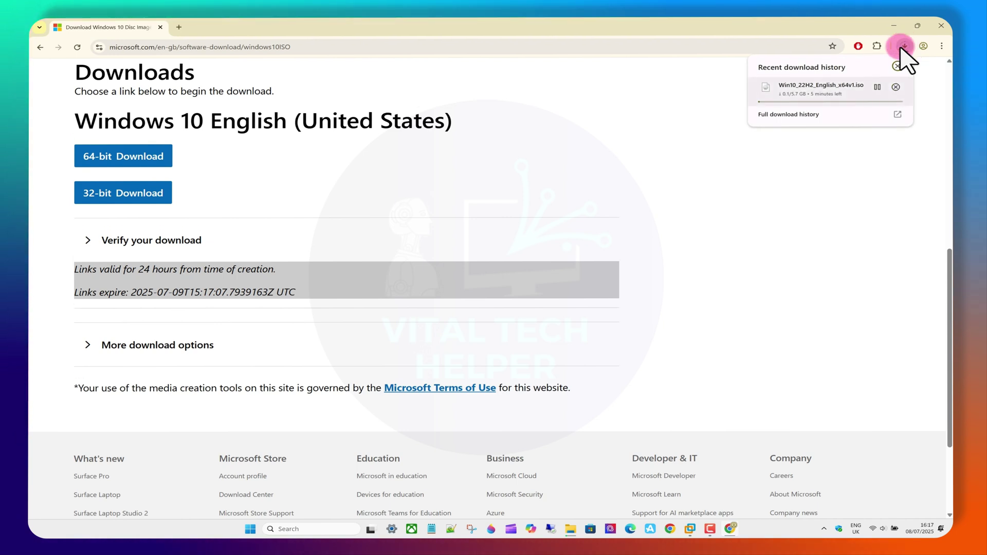